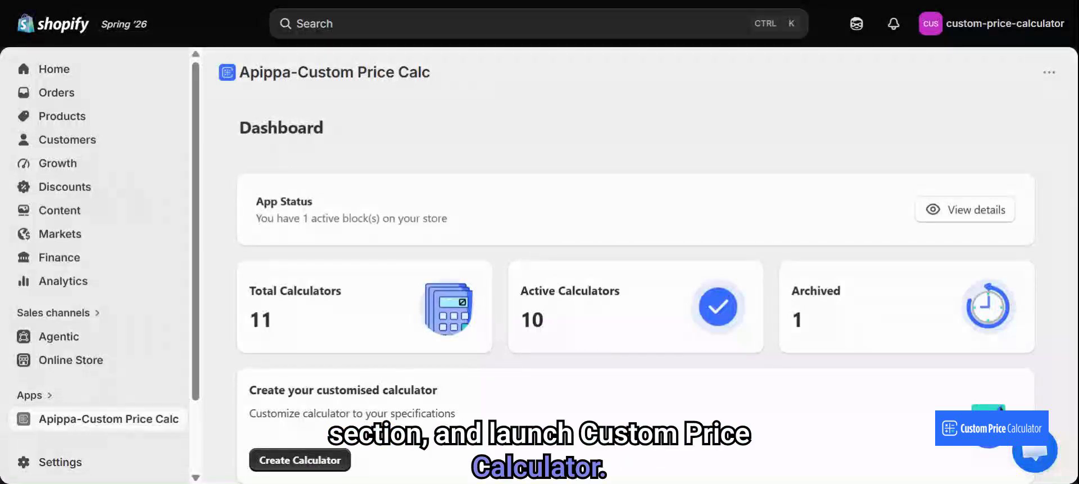
Start creating a new customised calculator from the dashboard.
scroll(519, 100, down, 2)
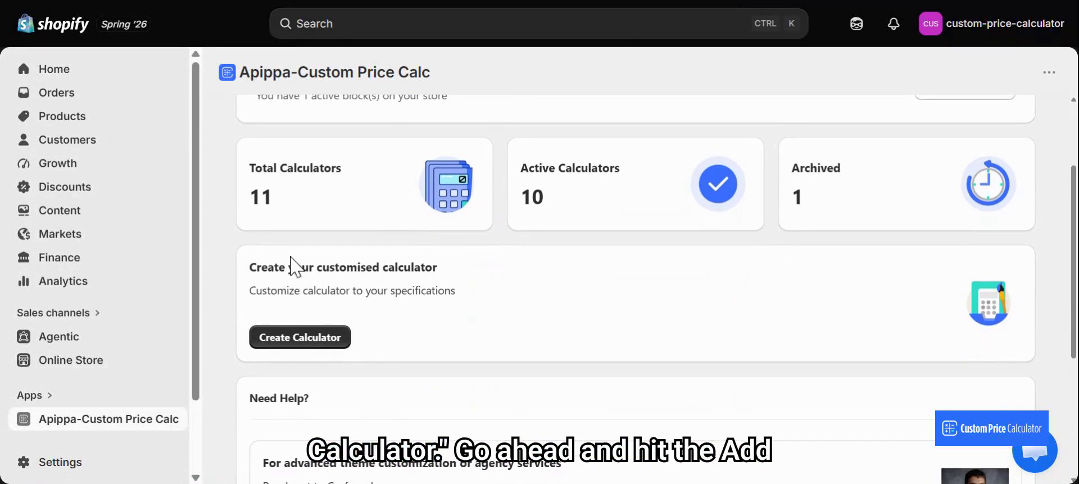
click(293, 344)
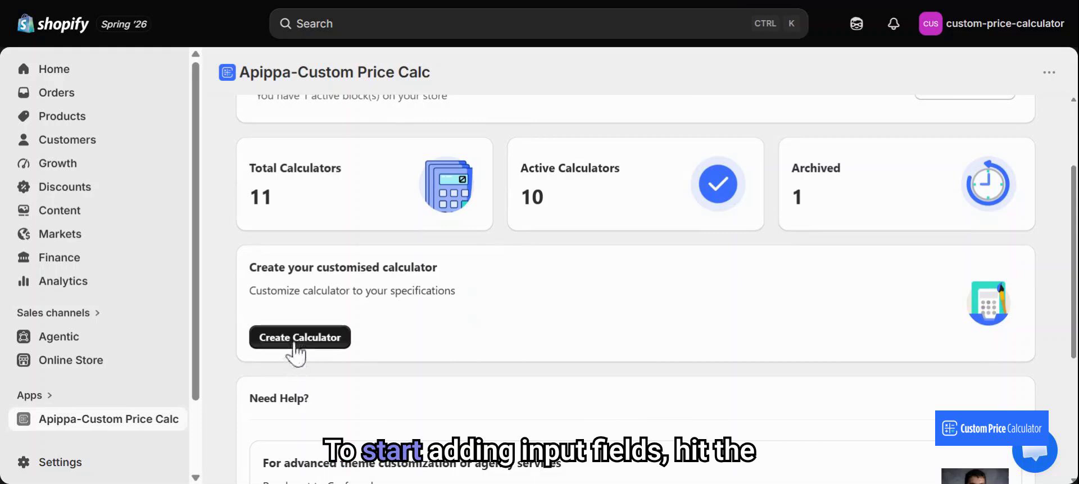
click(294, 339)
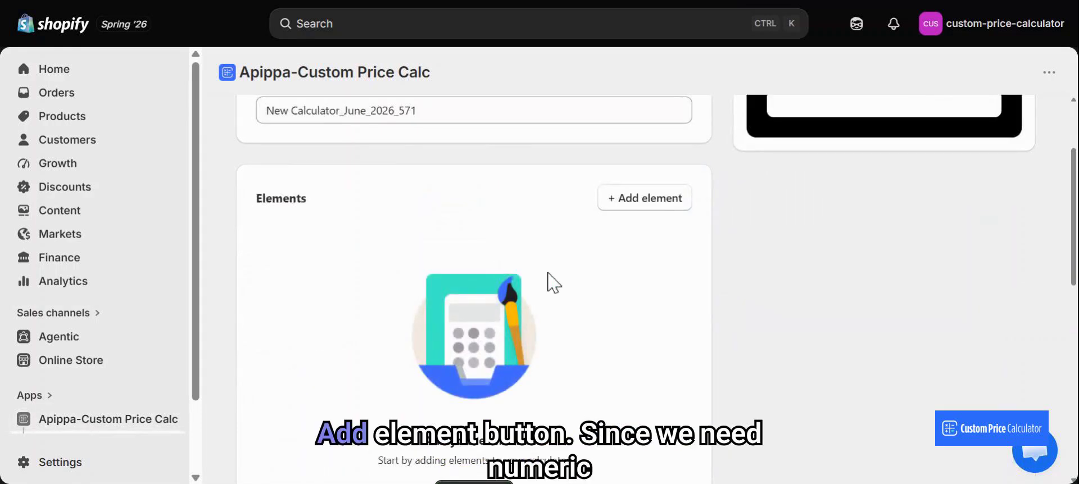
Add a Number Input element to the calculator and label it "Width (ft)".
click(646, 198)
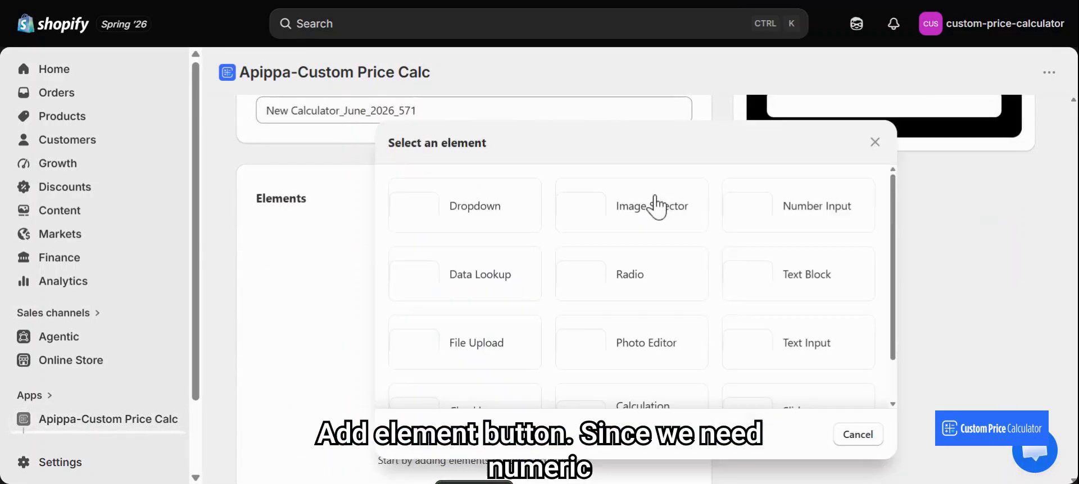
click(754, 221)
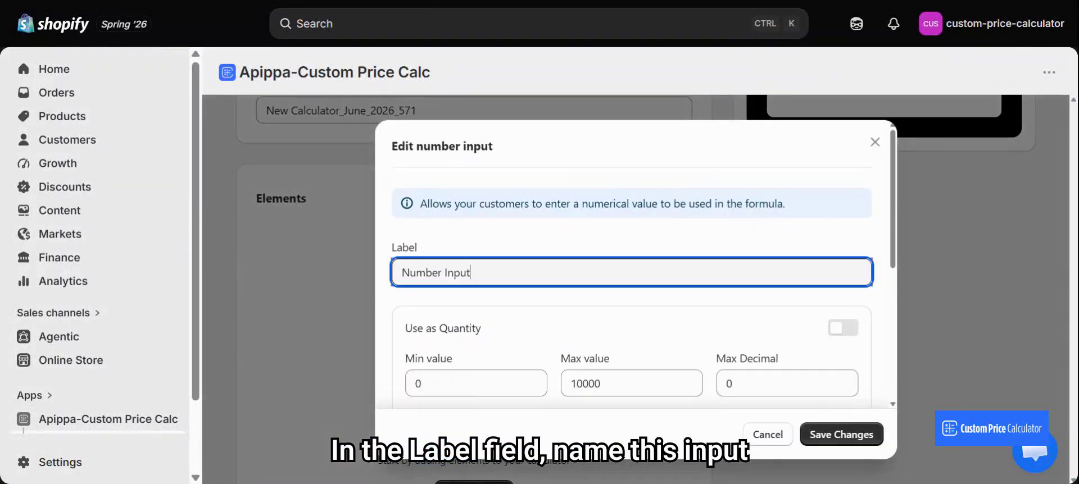
text(Width)
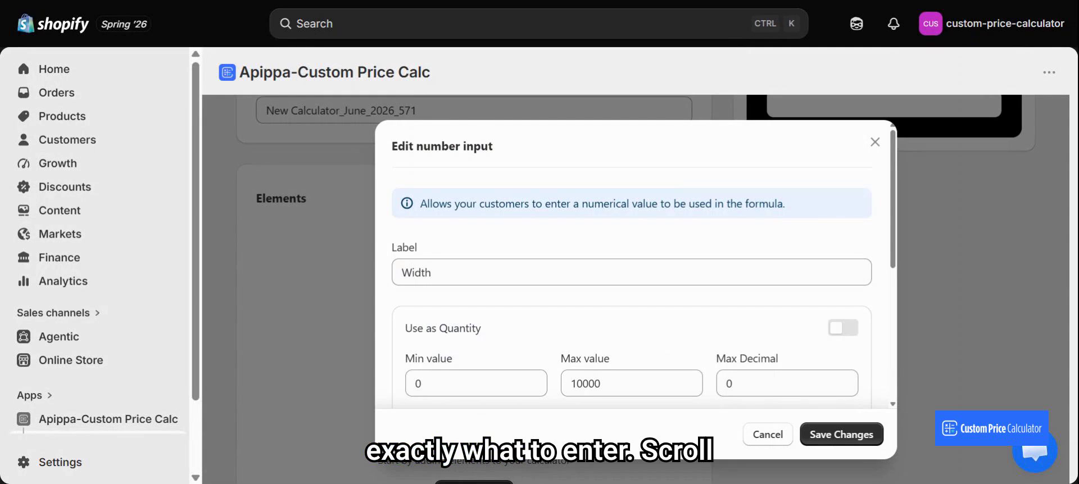
click(431, 272)
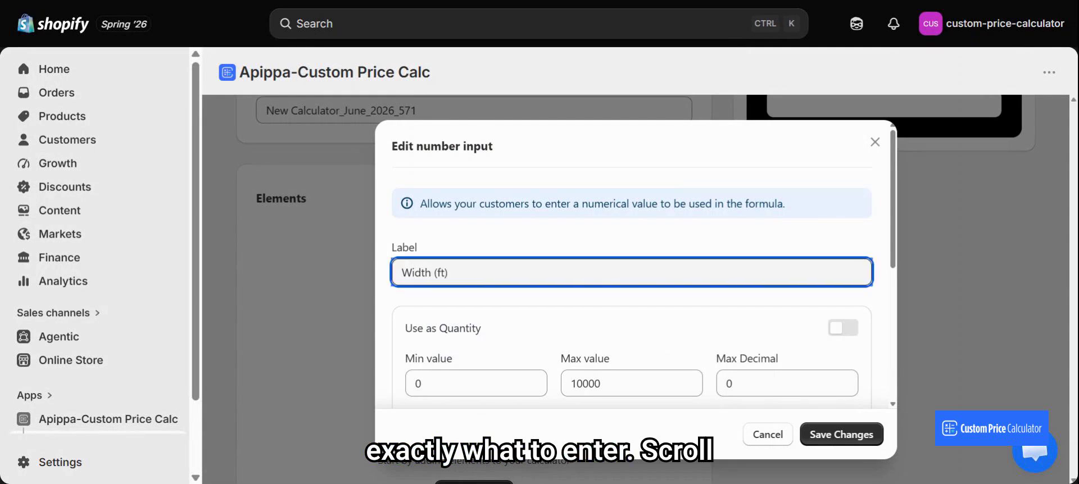
click(633, 253)
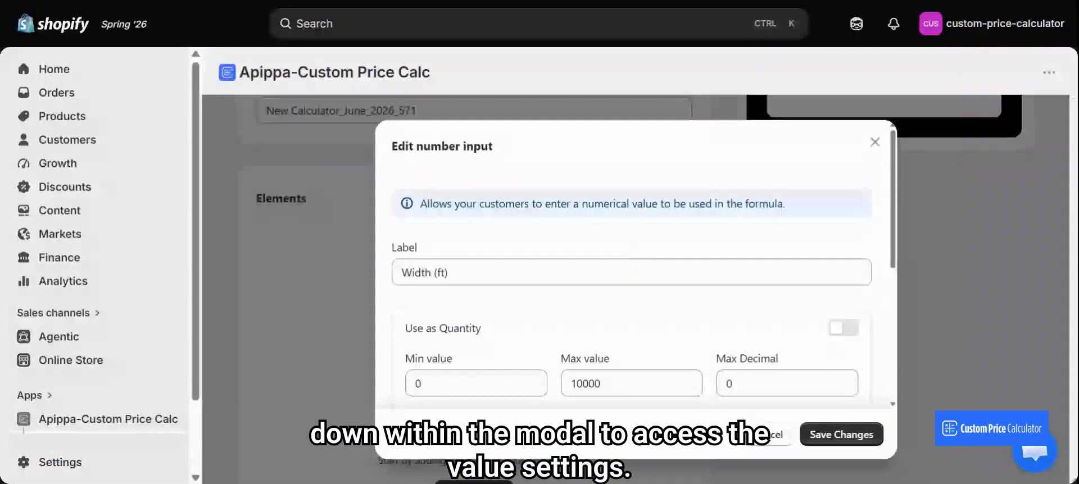
Set the Width (ft) input's minimum value to 1 and save the element.
click(494, 383)
key(BackSpace)
text(1)
scroll(696, 318, down, 2)
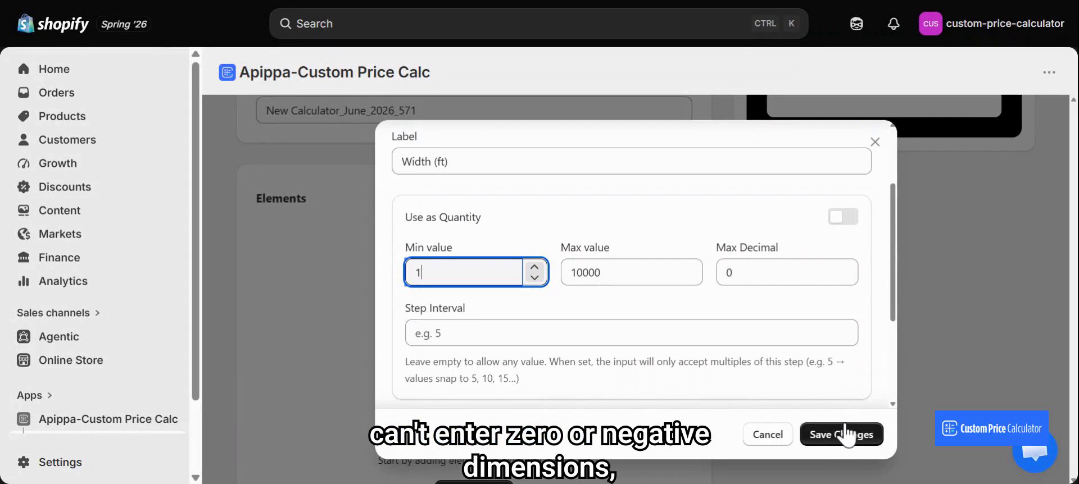
scroll(838, 381, down, 3)
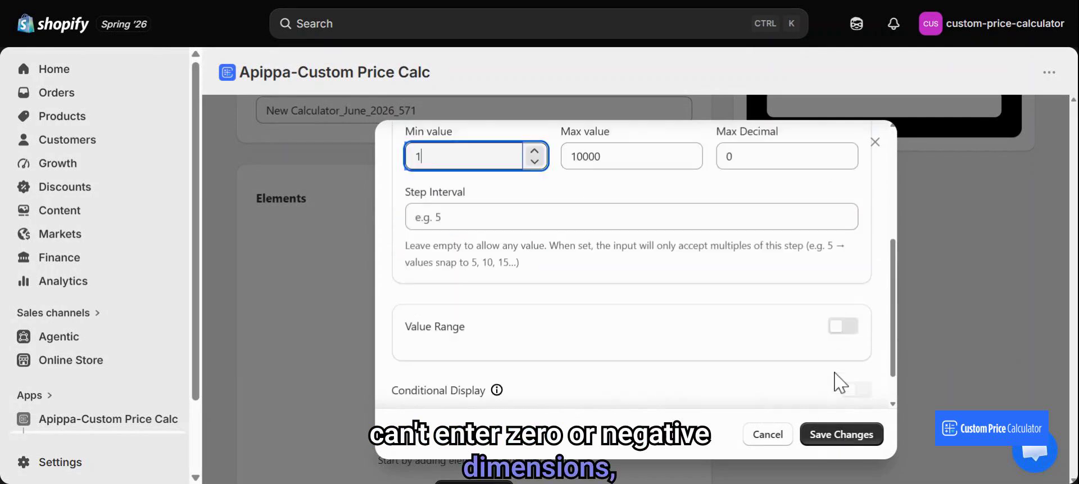
click(849, 435)
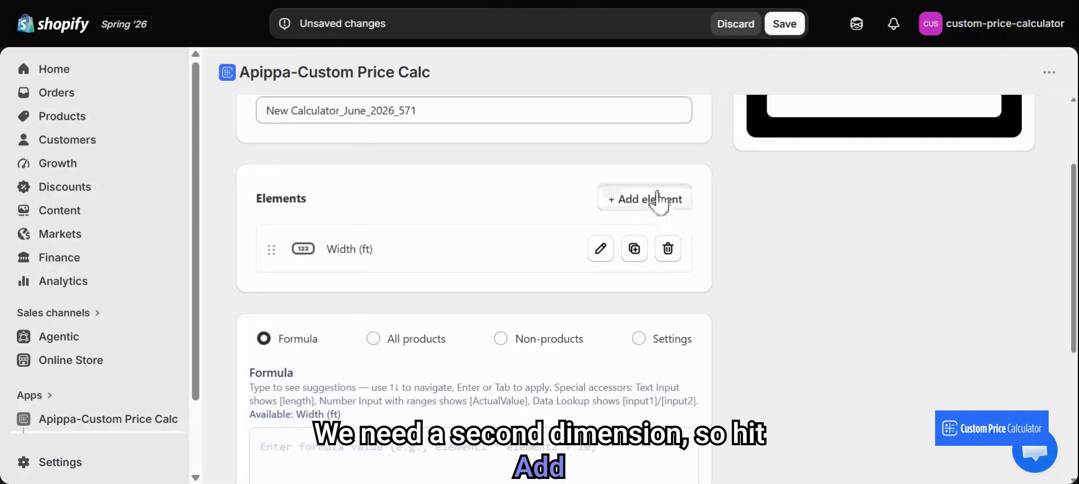
click(658, 201)
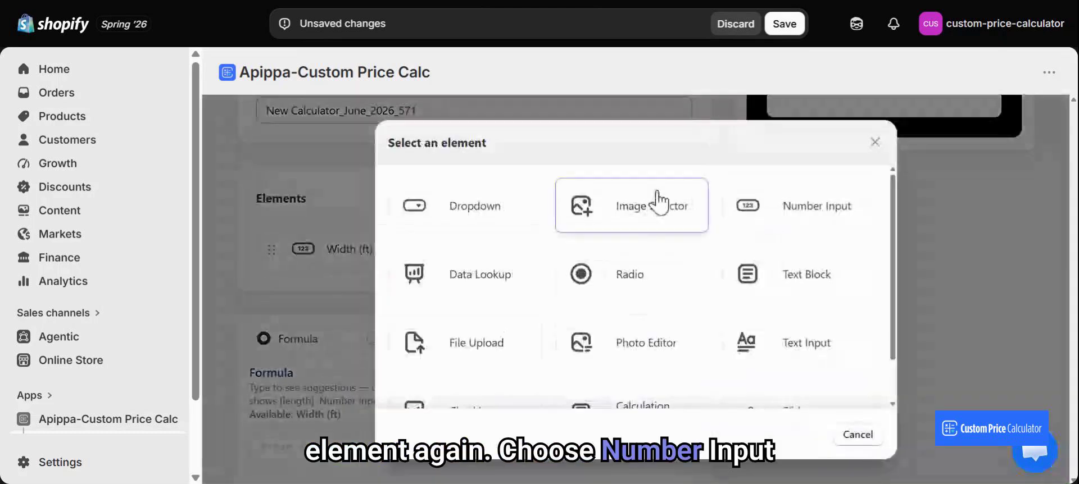
click(821, 226)
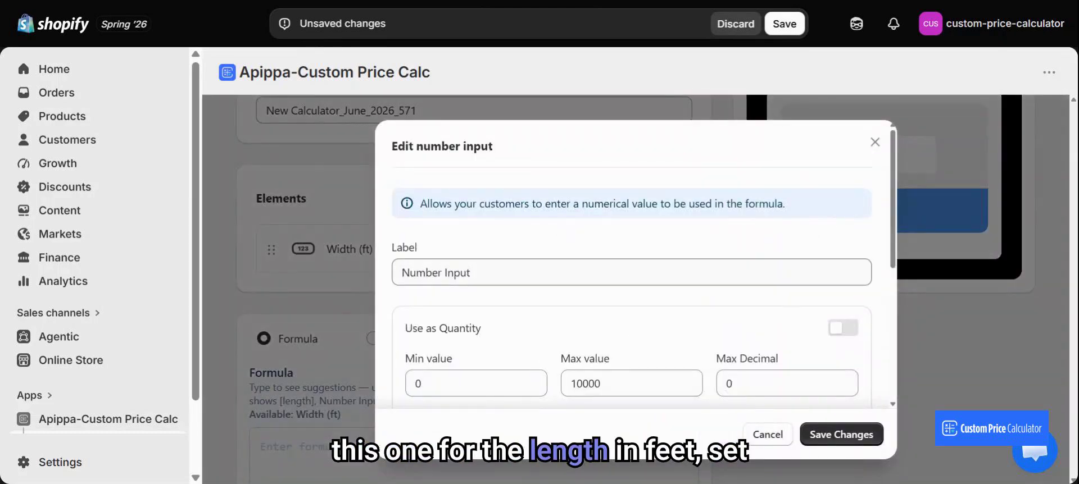
double_click(457, 272)
text(Len)
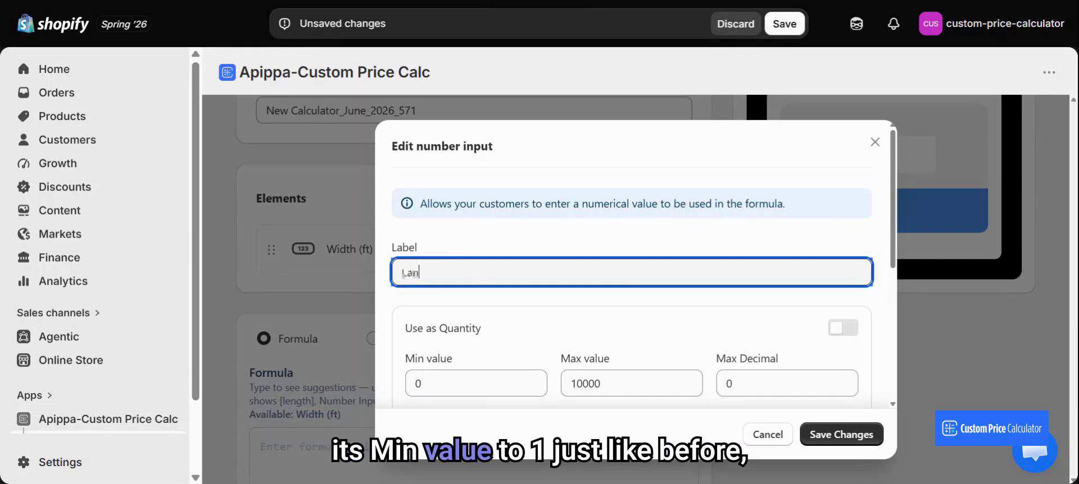
text(gth (ft))
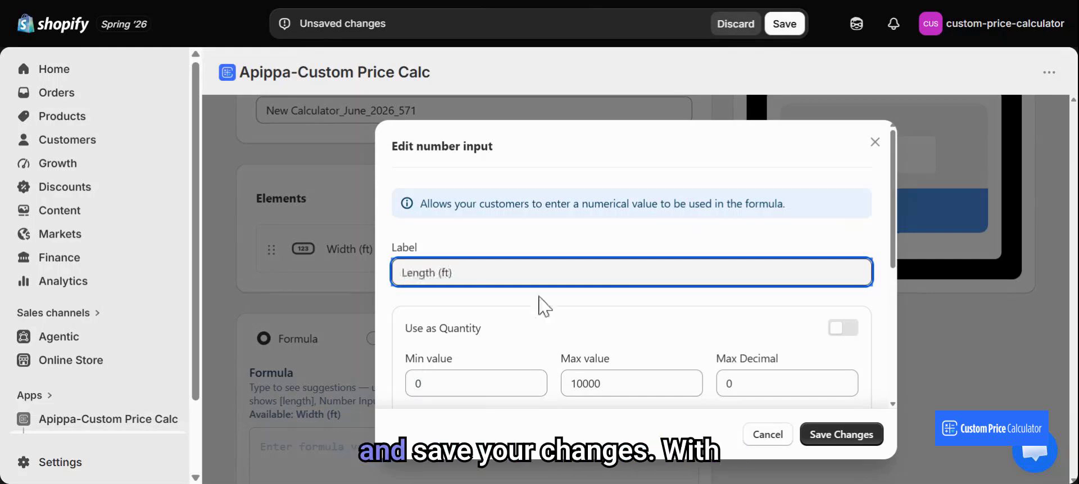
click(426, 380)
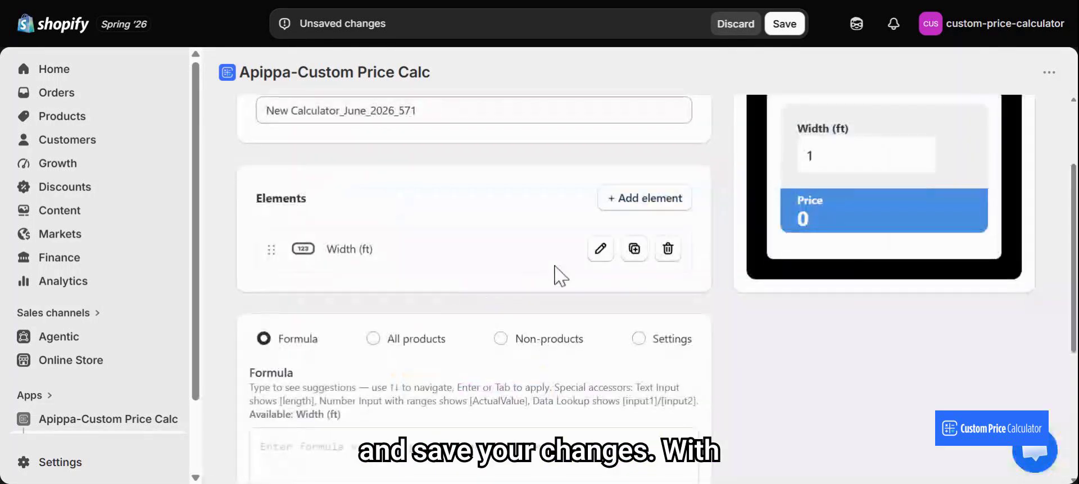
click(645, 198)
click(622, 223)
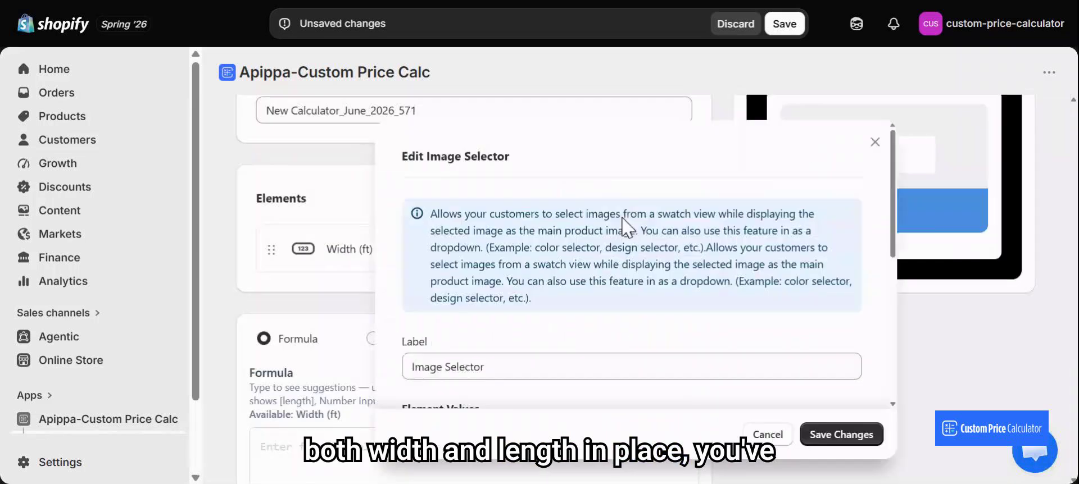
scroll(579, 343, down, 3)
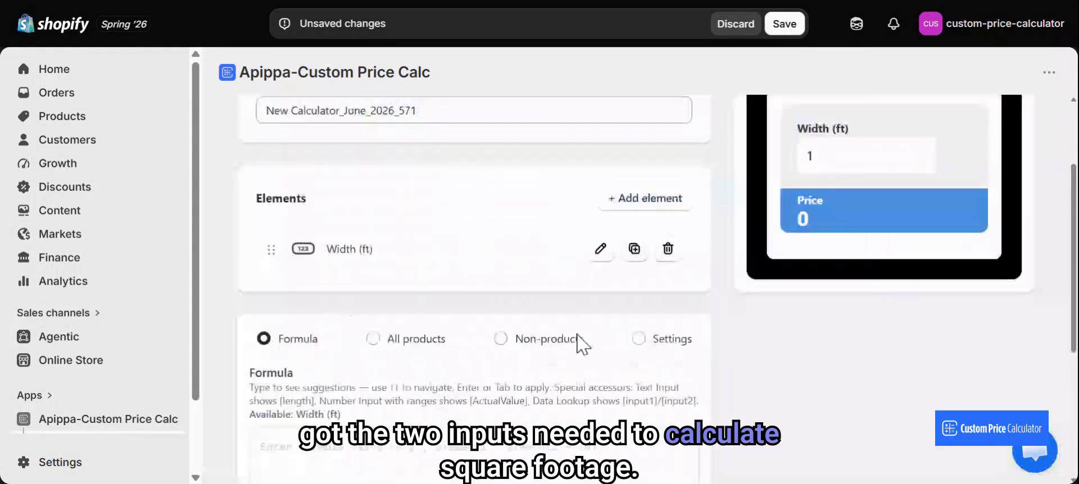
Add a second Number Input element labelled "Length (ft)" with a minimum value of 1 and save it.
click(645, 198)
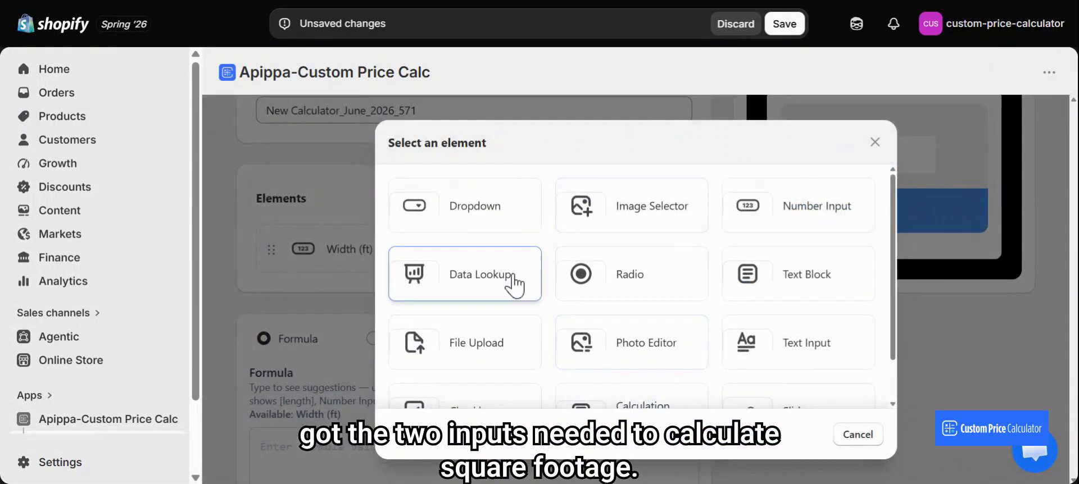
click(750, 226)
double_click(457, 273)
text(Length (ft)
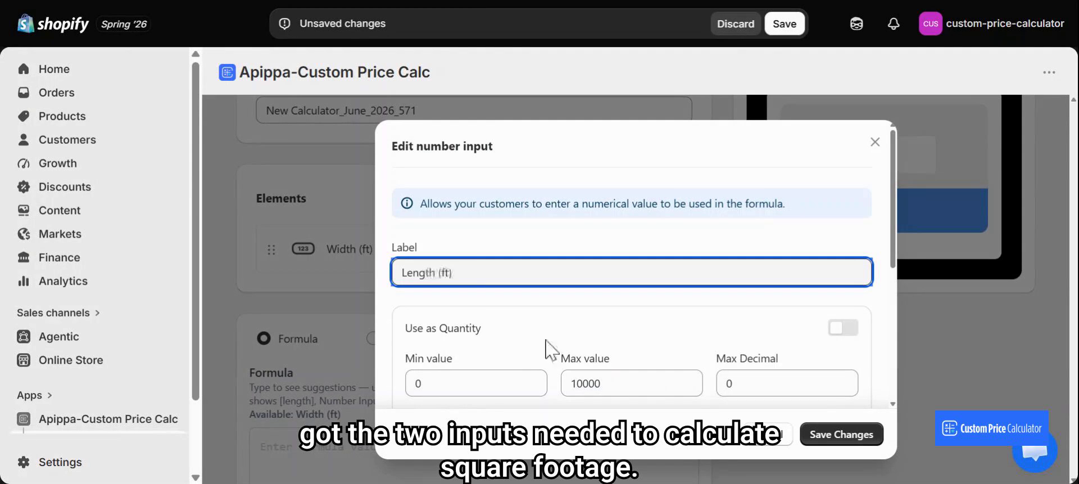
click(508, 383)
key(BackSpace)
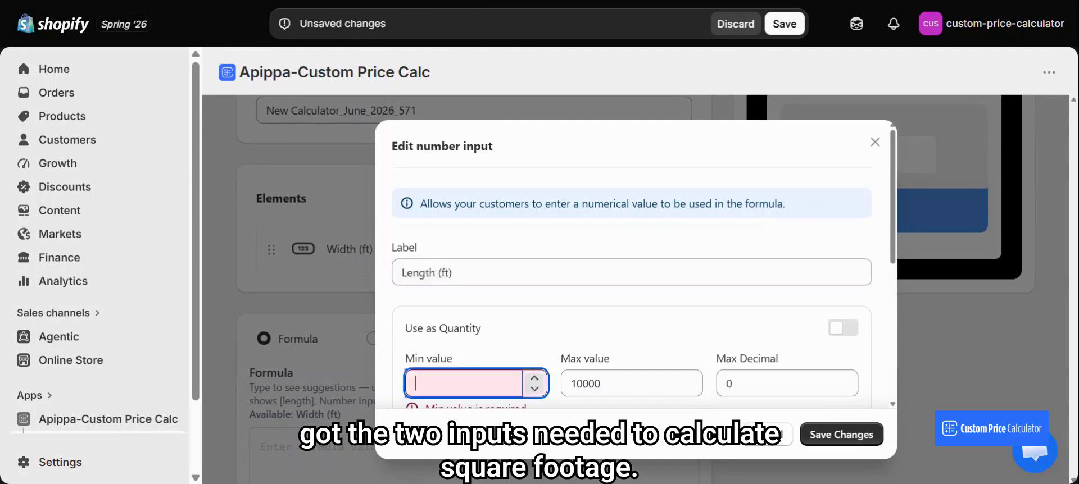
scroll(773, 356, down, 1)
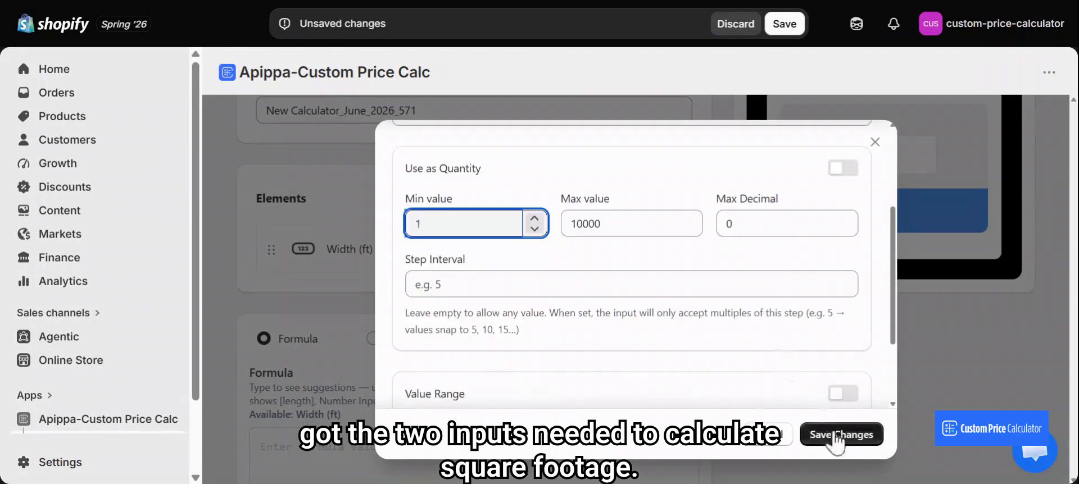
click(837, 436)
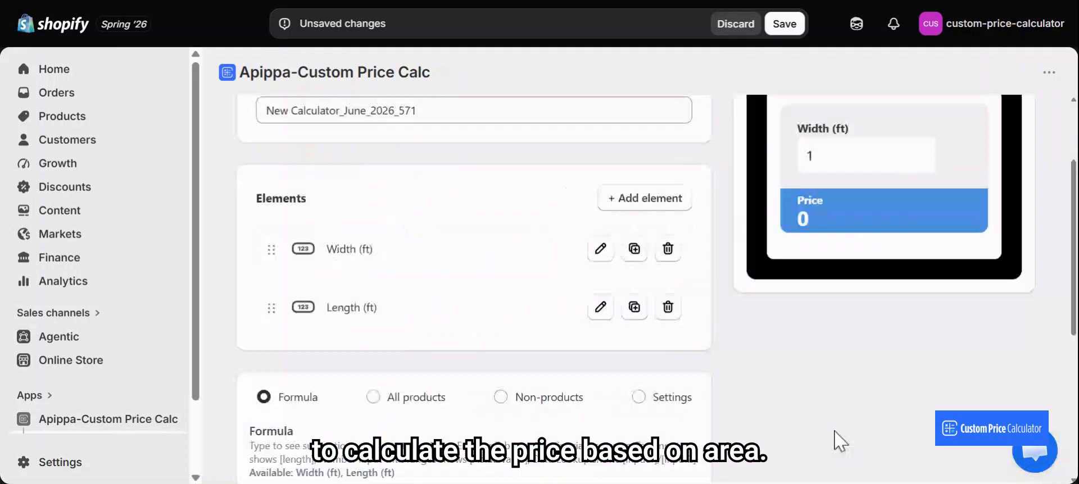
Enter the price formula as Length (ft)*Width (ft), using the suggested element names.
scroll(839, 441, down, 3)
click(264, 308)
text(L)
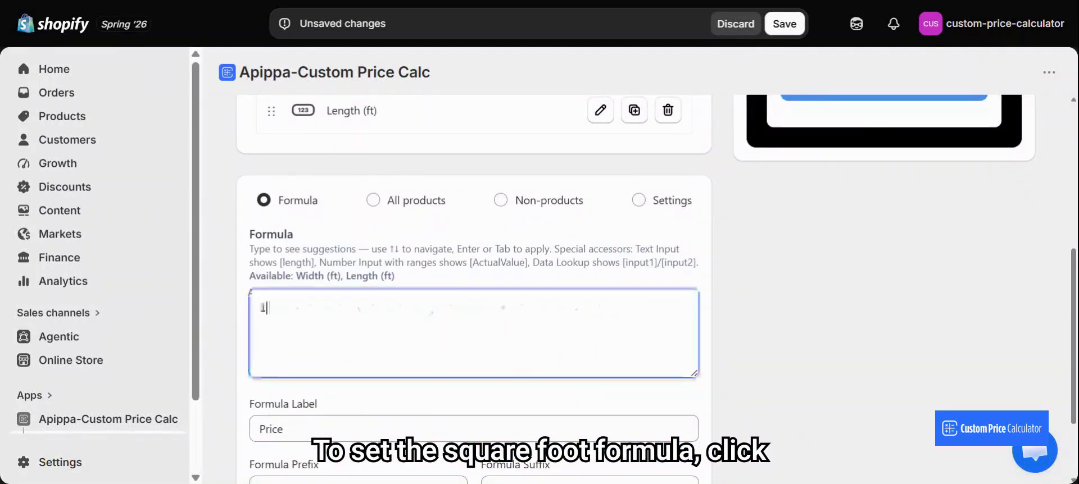
text(e)
key(Return)
text(*wi)
key(Return)
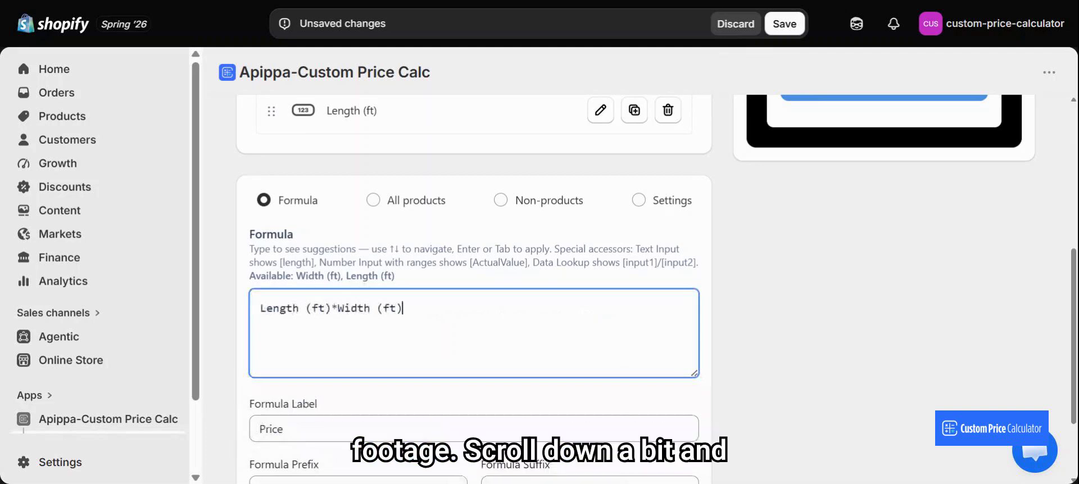
Extend the price formula with a rate of 50 so it reads Length (ft)*Width (ft)*50.
scroll(494, 362, down, 2)
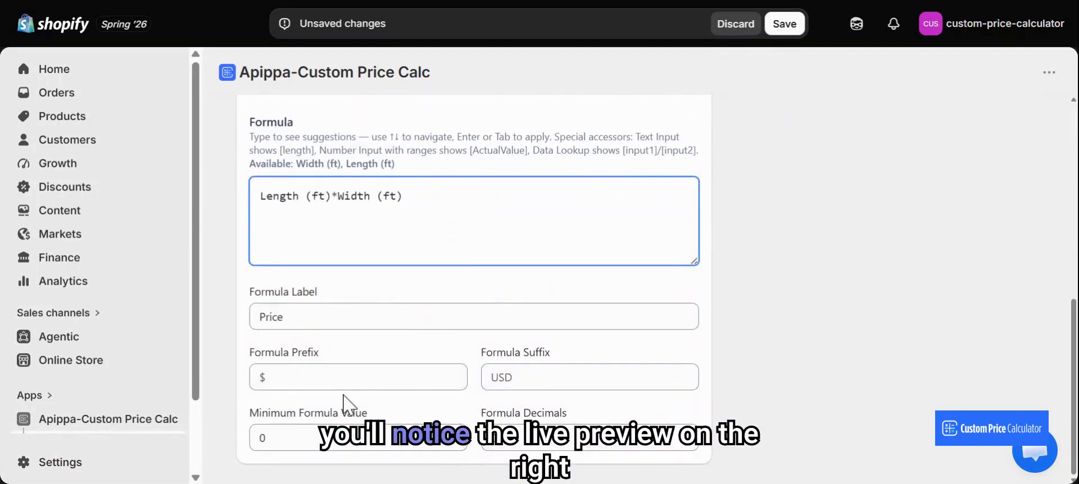
scroll(763, 378, up, 4)
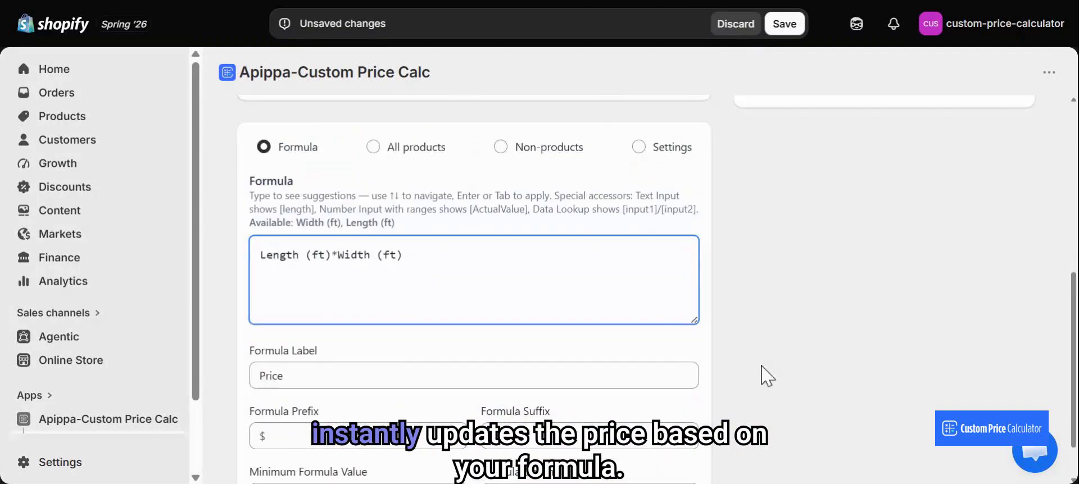
click(762, 367)
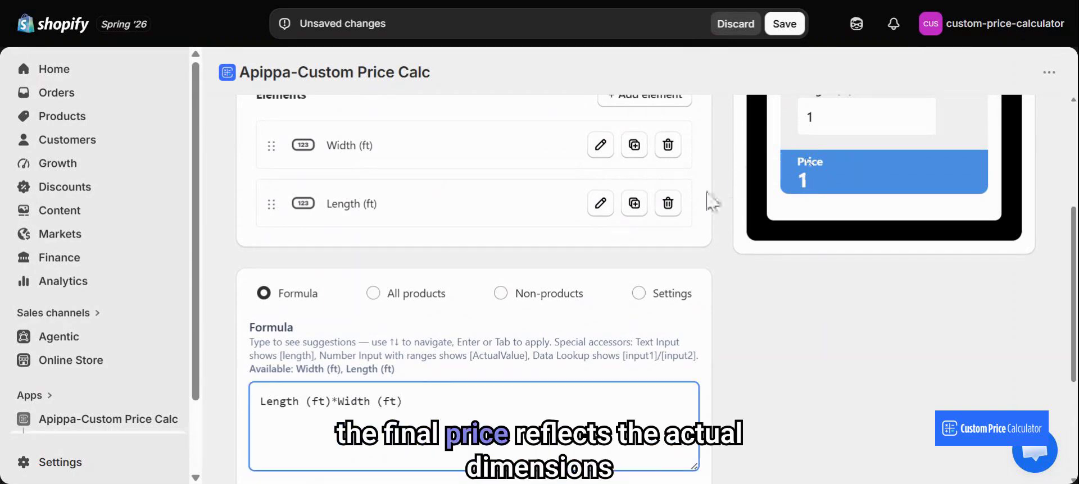
text(*50)
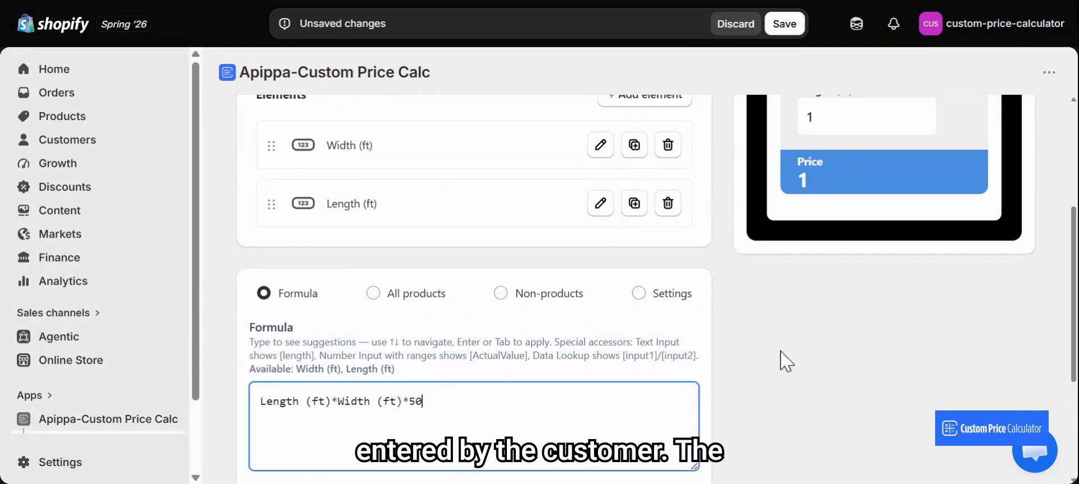
Test the live price preview with a width of 10 and a length of 10, and return both values to 1.
scroll(786, 362, down, 4)
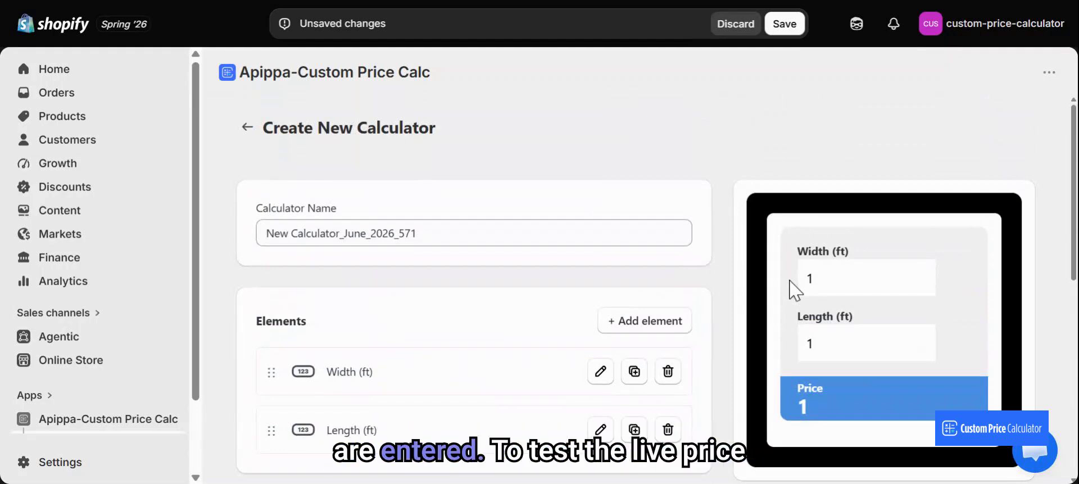
click(866, 279)
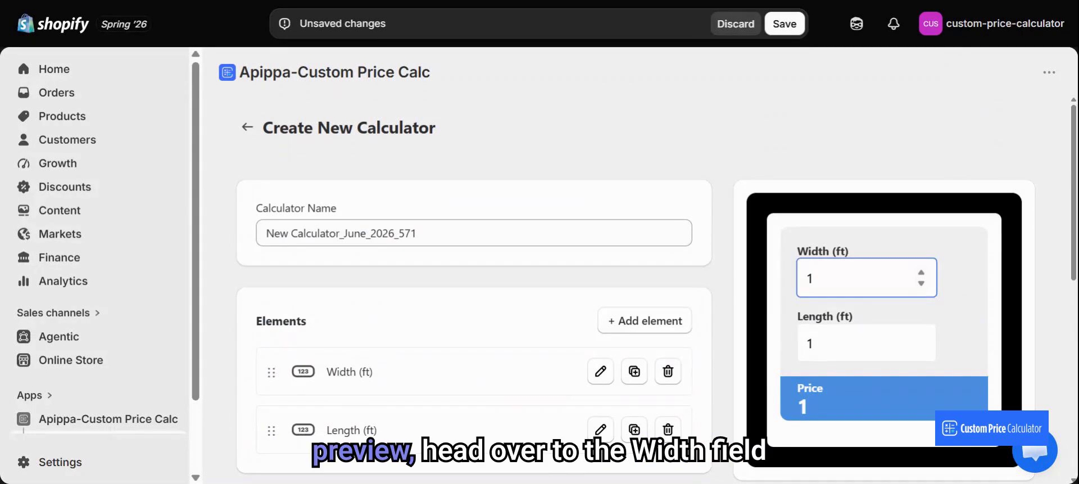
click(866, 278)
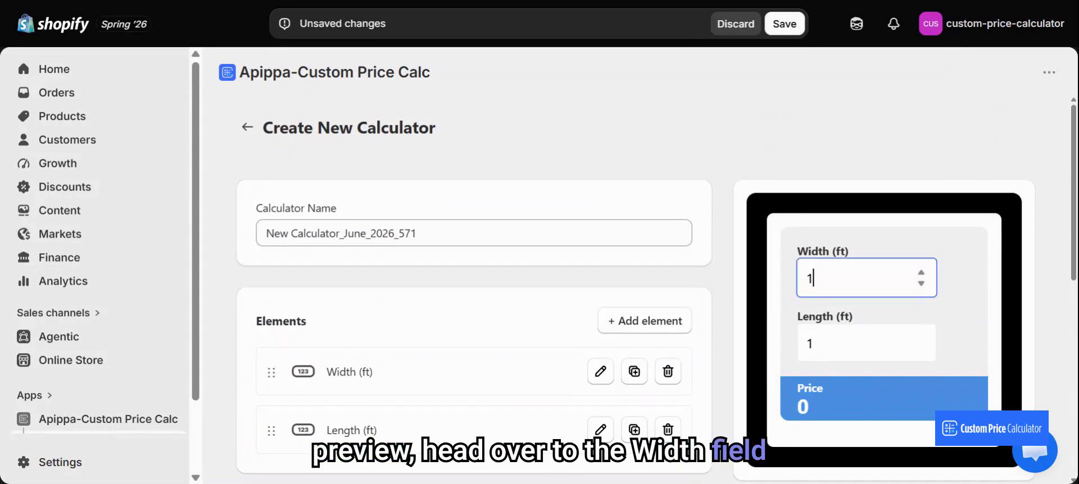
text(0)
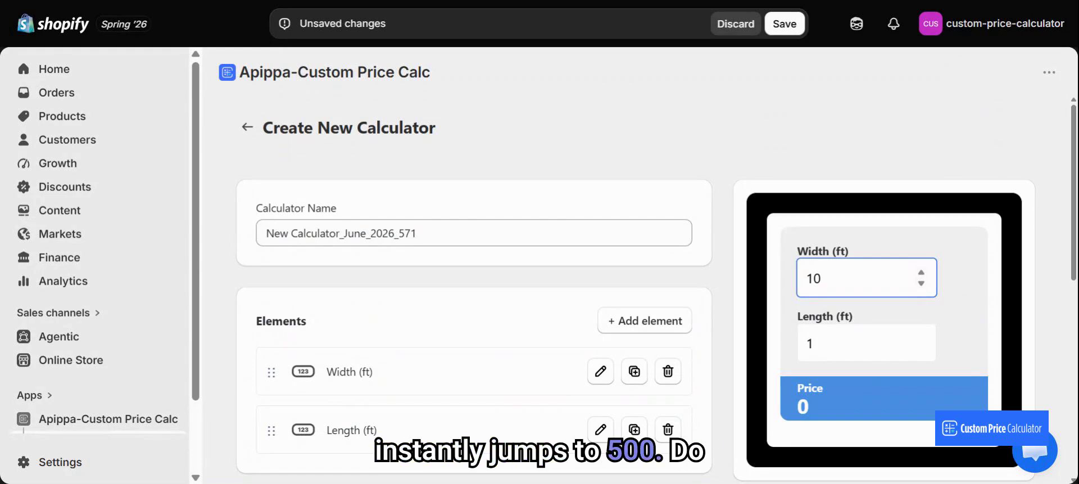
click(815, 343)
text(0)
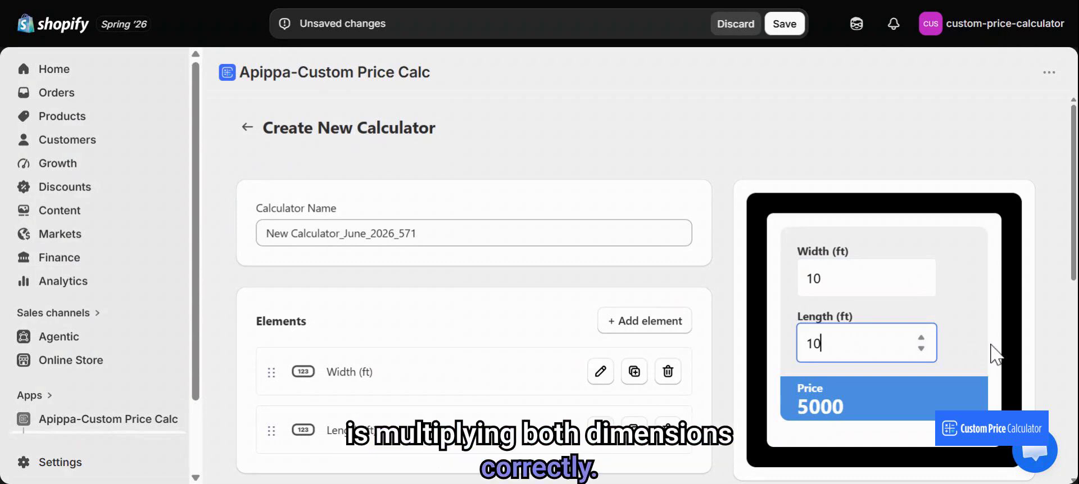
key(BackSpace)
click(916, 278)
key(BackSpace)
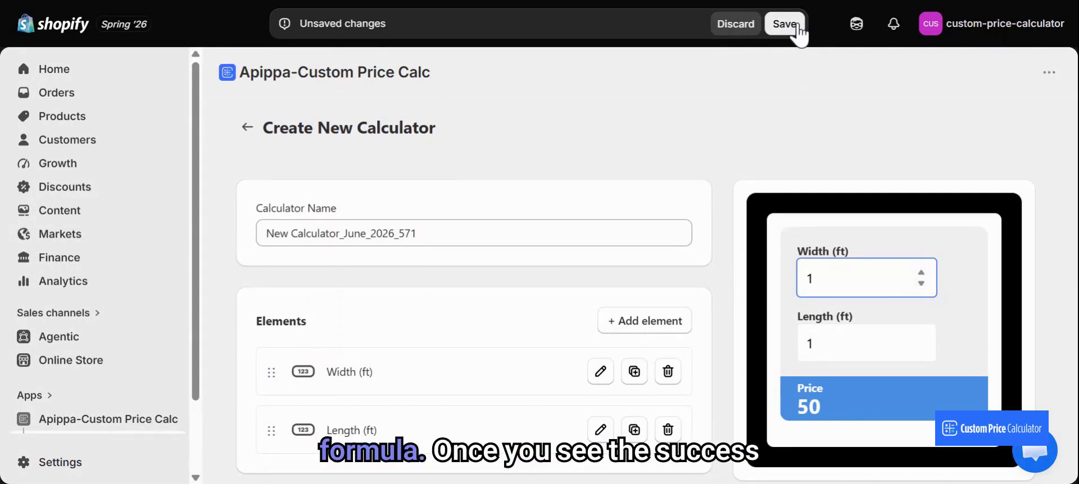
Assign the calculator to the specific product Test Square Foot Product, found by searching for "squ", and save the calculator.
scroll(592, 152, down, 7)
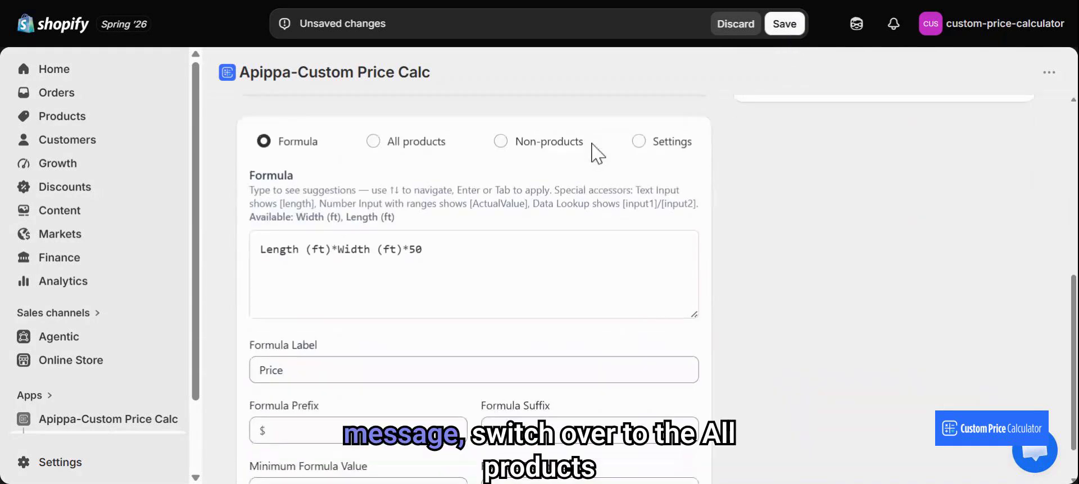
scroll(595, 152, up, 3)
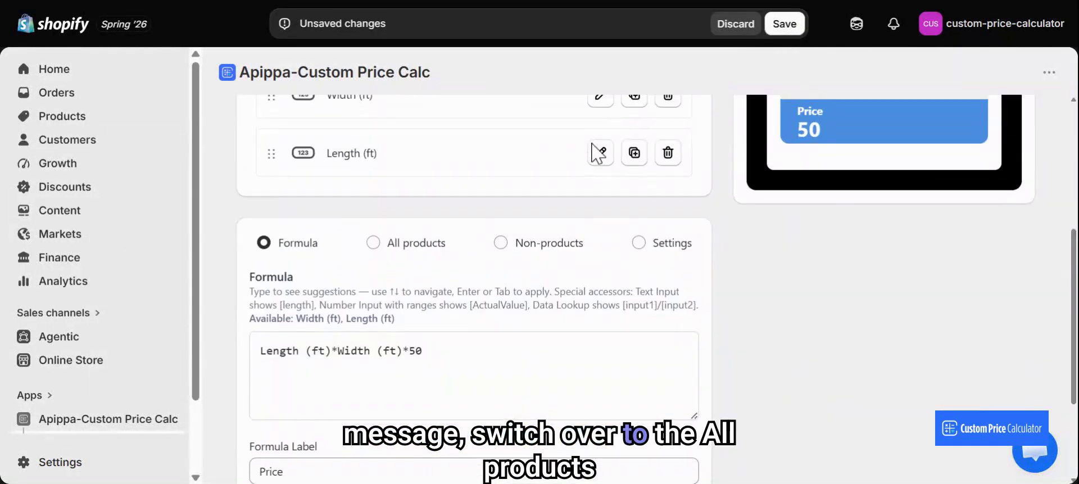
click(402, 250)
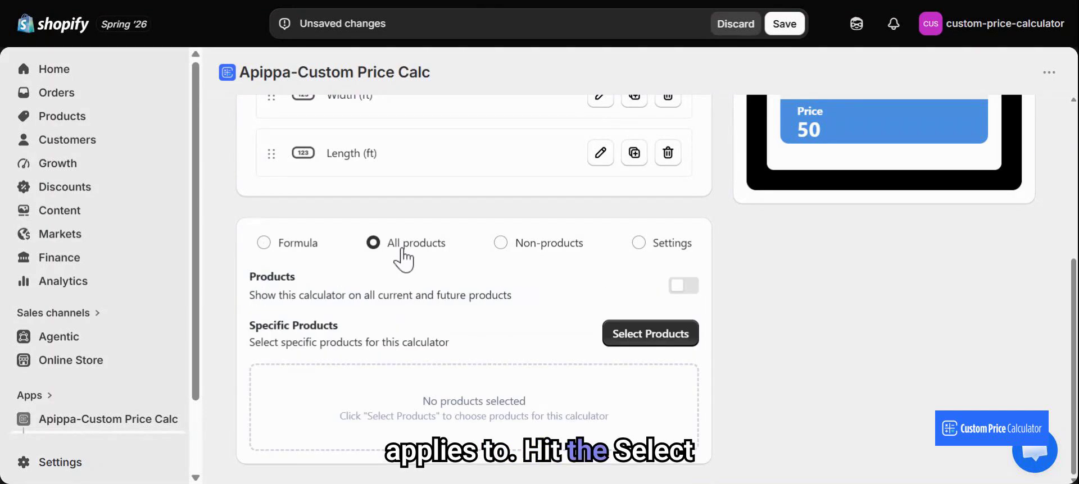
click(658, 340)
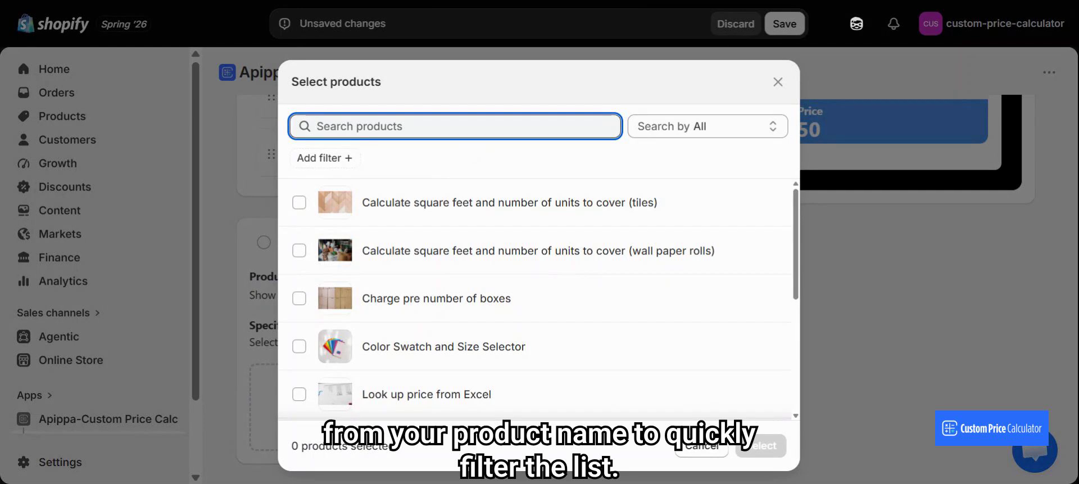
text(qu)
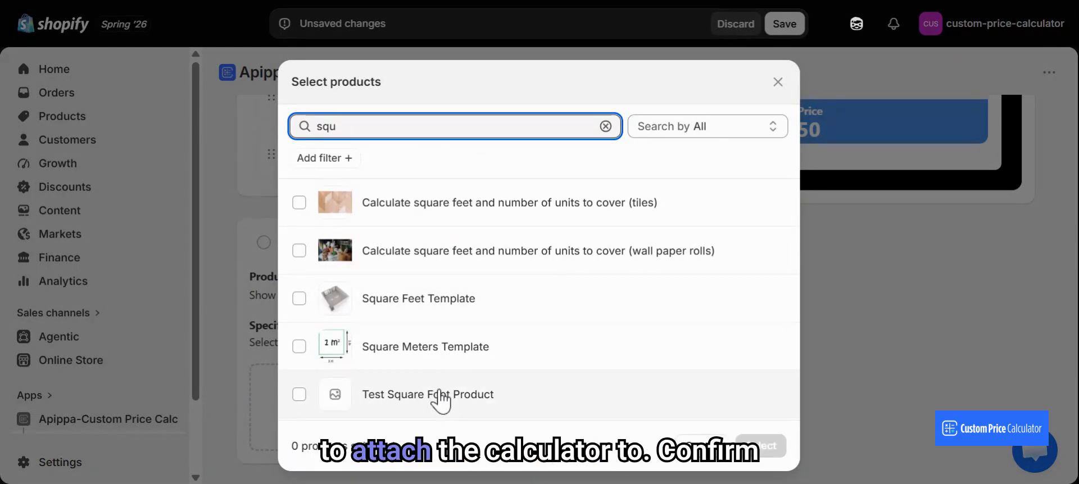
click(441, 398)
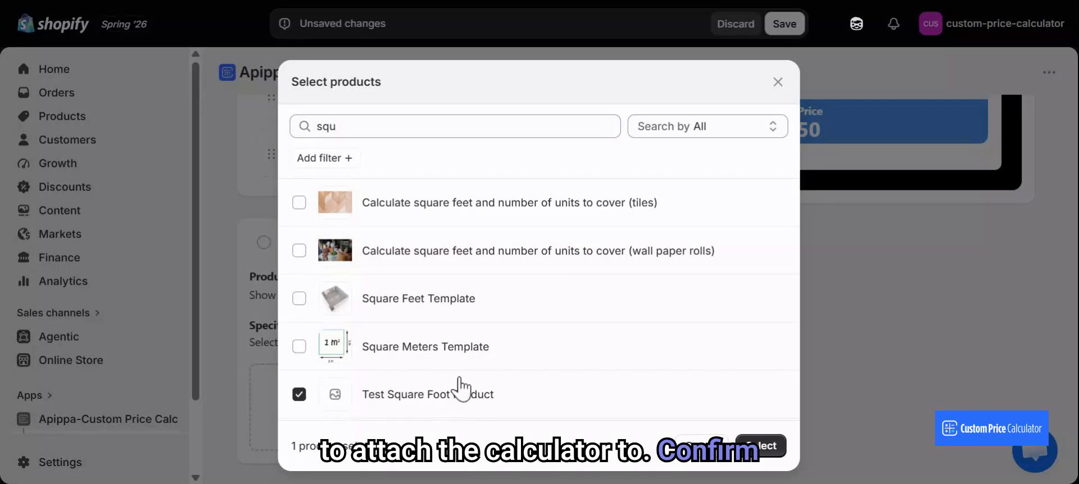
click(758, 447)
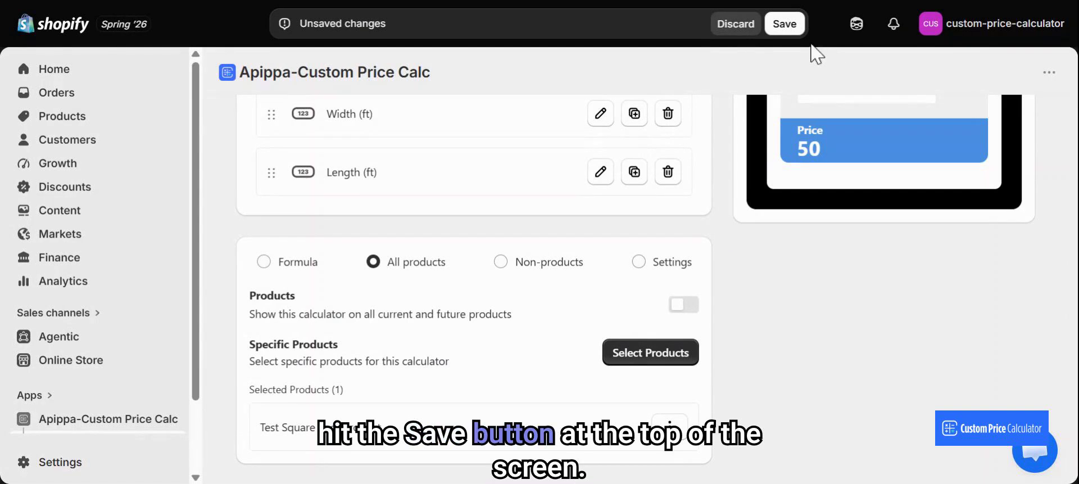
click(790, 27)
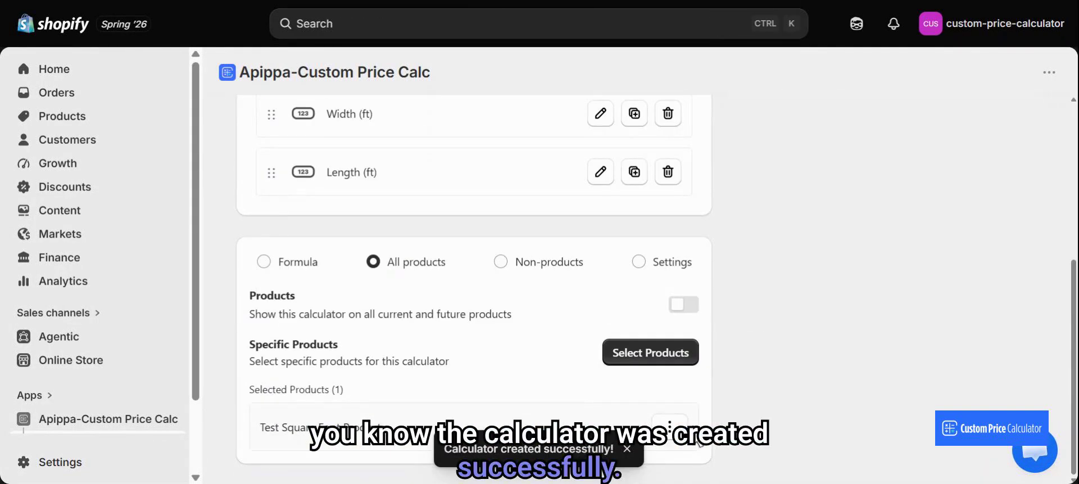
Open the storefront page of the assigned Test Square Foot Product and bring its price calculator into view.
click(669, 427)
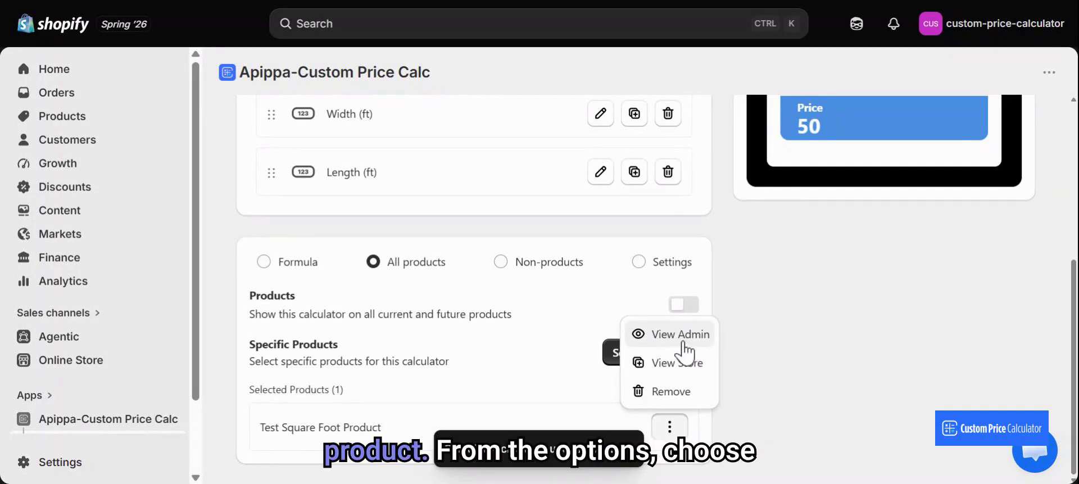
click(678, 363)
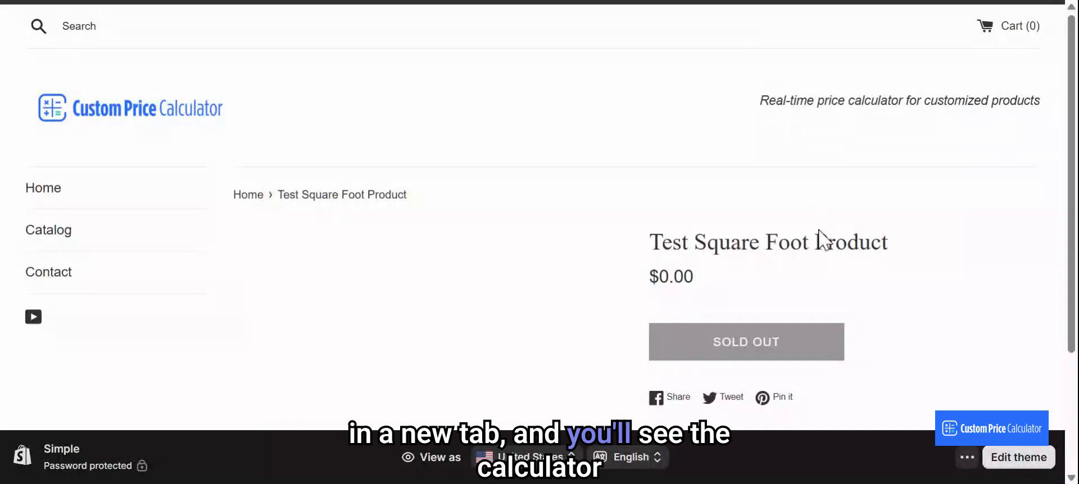
scroll(539, 224, down, 3)
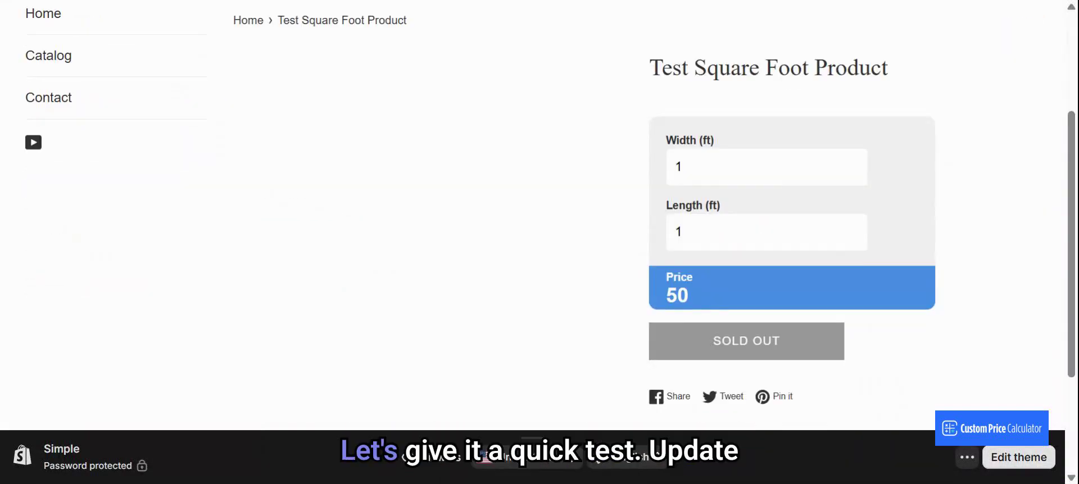
Test the storefront calculator with a Width (ft) of 2 and a Length (ft) of 2.
click(766, 167)
key(BackSpace)
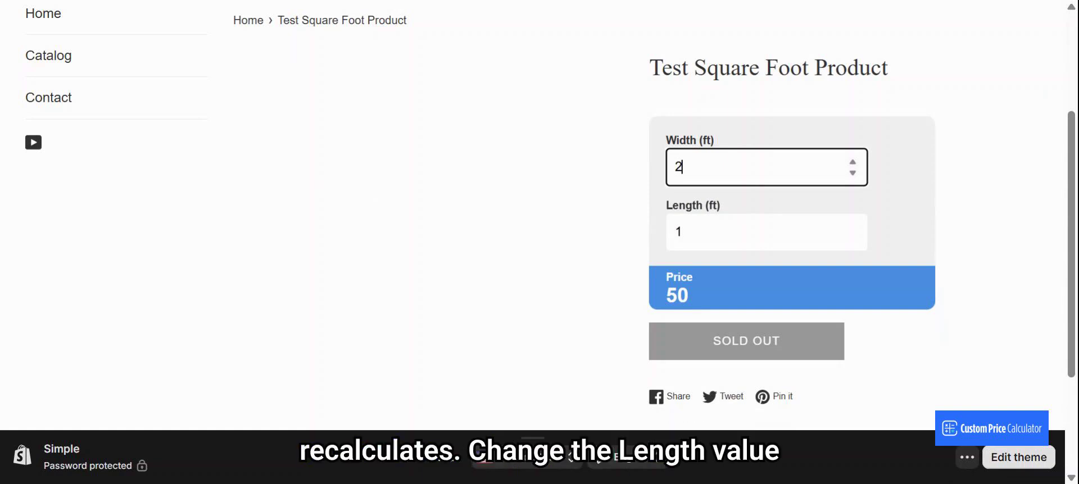
click(767, 232)
key(BackSpace)
text(2)
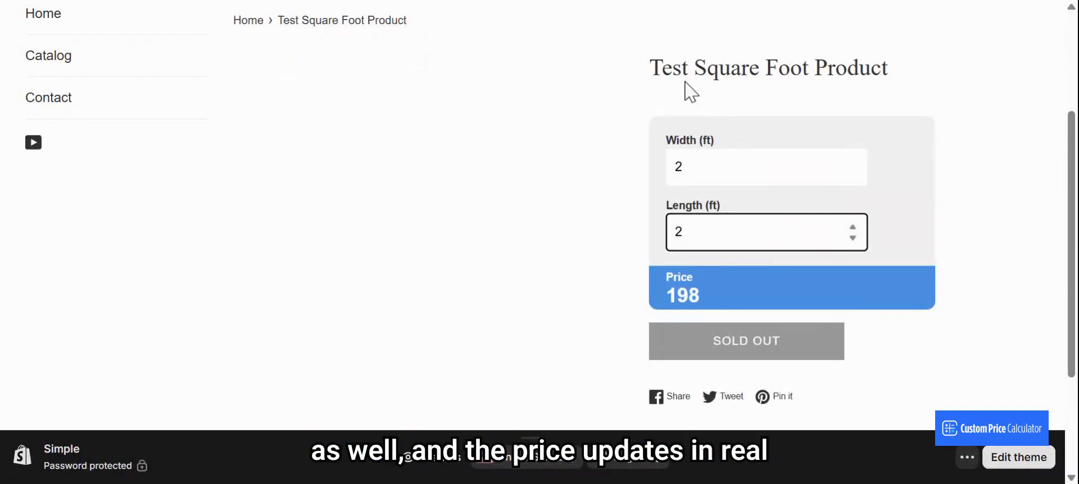